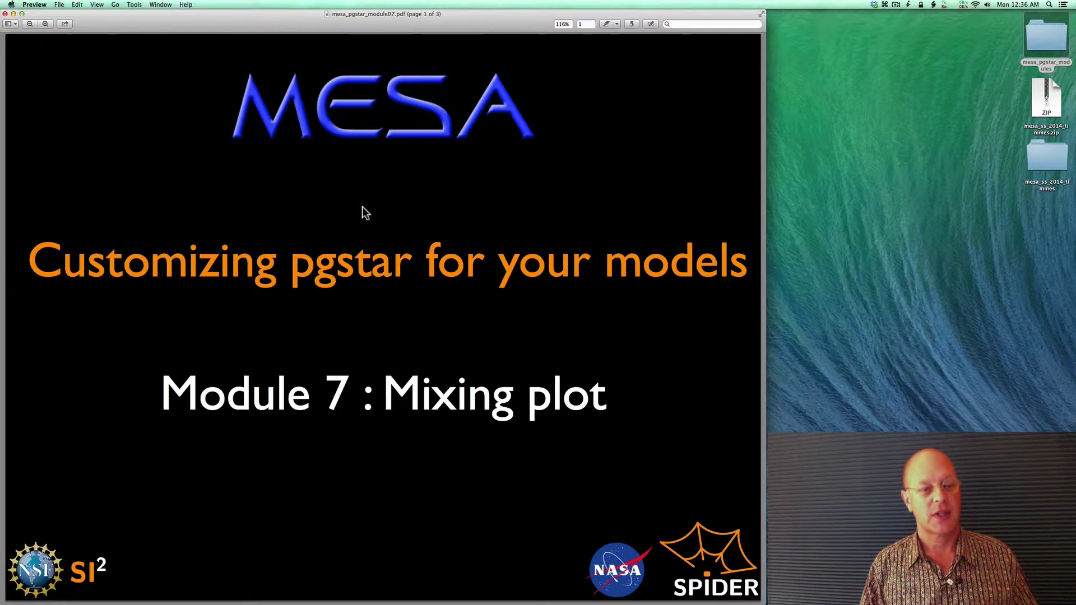
Advance the Preview slides to page 2, the Mixing profile slide.
key(Down)
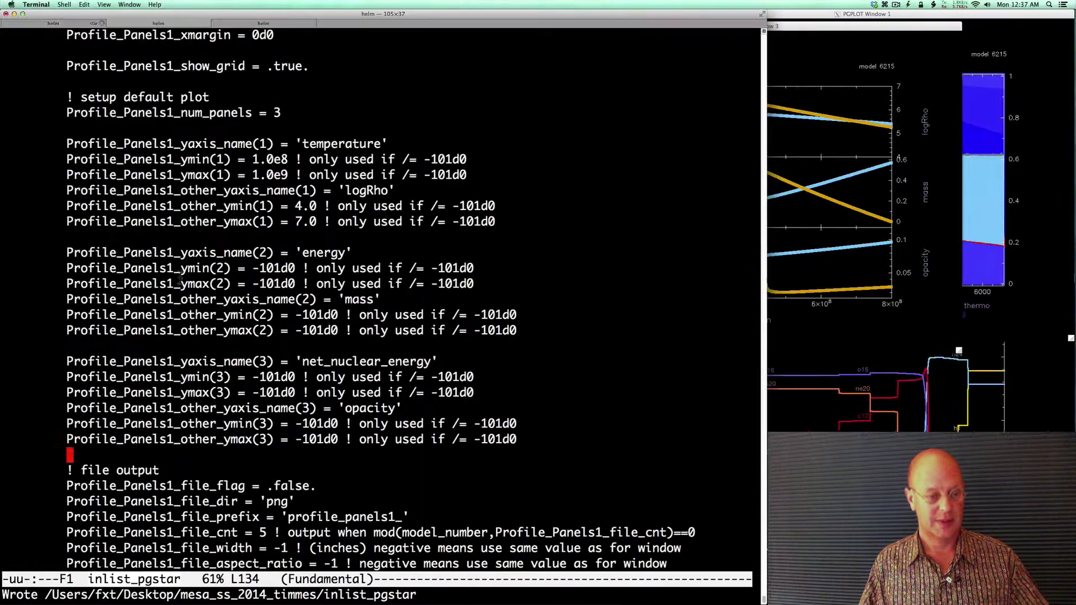
Open blank lines just above the end of the pgstar namelist in inlist_pgstar.
key(Down)
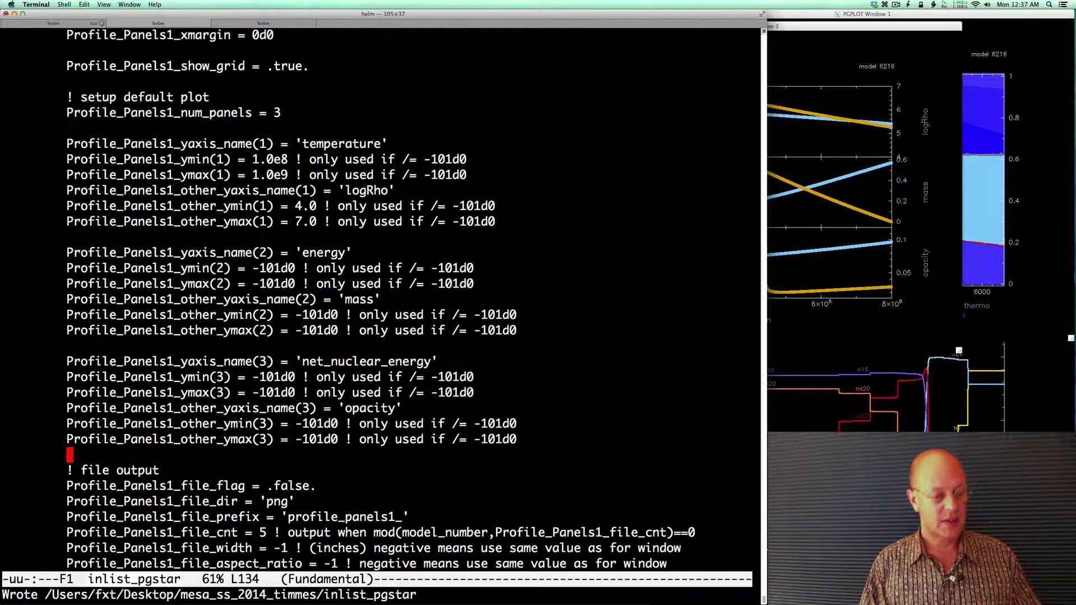
key(Down)
key(Down)
key(Down)
key(Down)
key(Down)
key(Down)
key(Down)
key(Down)
key(Down)
key(Up)
key(Up)
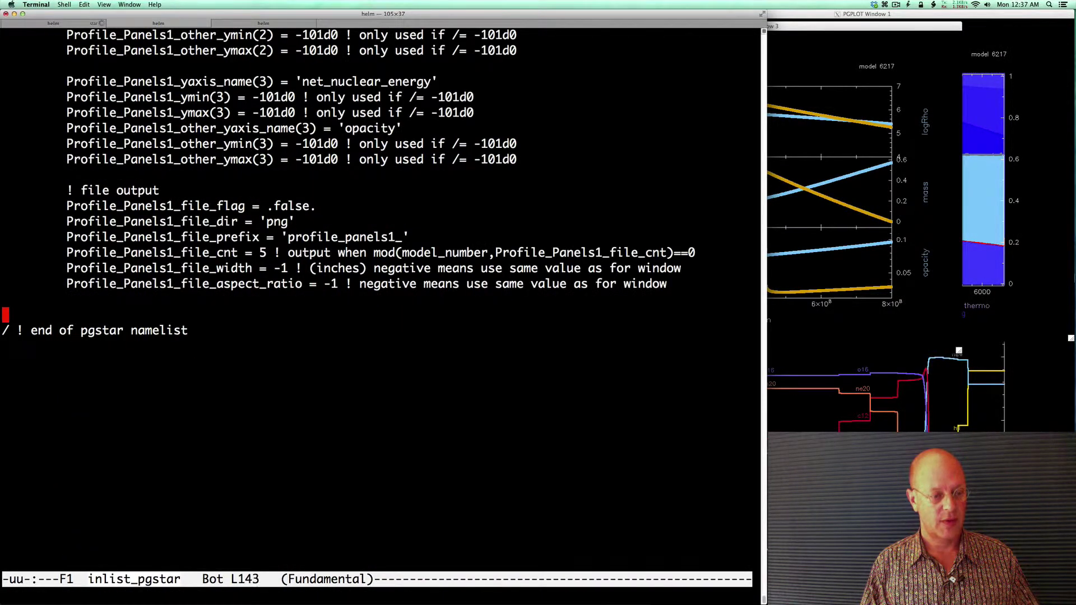
key(ctrl+o)
key(Return)
key(Return)
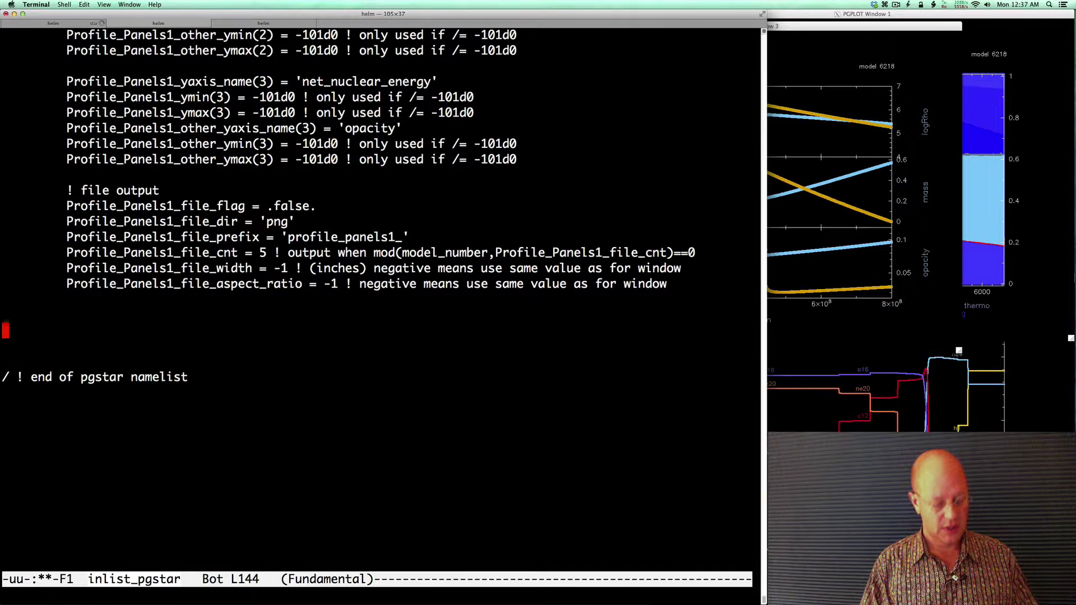
Open plot_commands.txt from the file history.
key(ctrl+x)
key(ctrl+f)
key(alt+n)
key(alt+p)
key(alt+p)
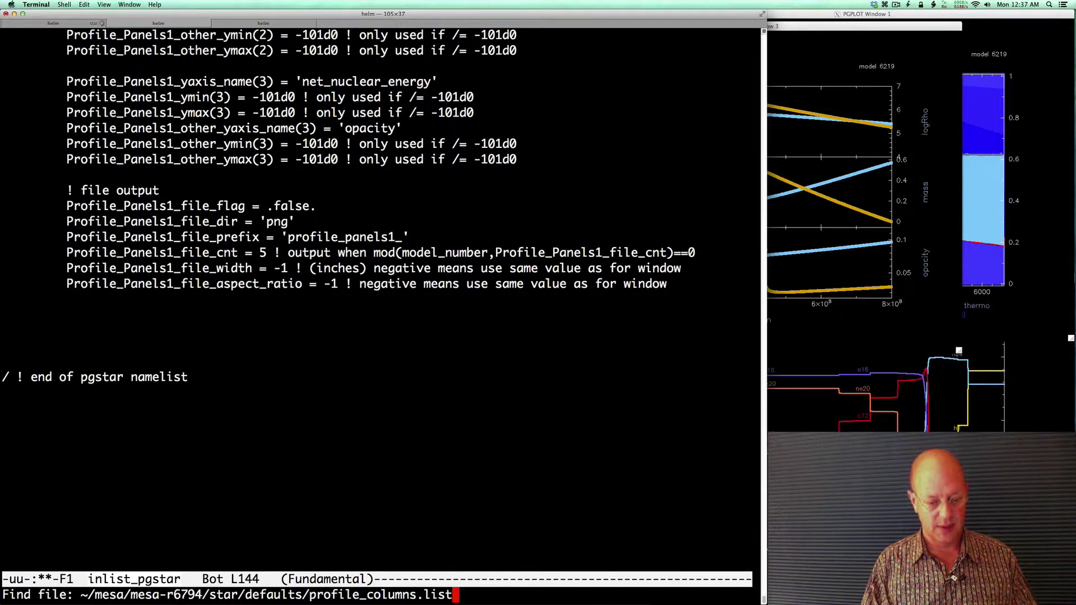
key(alt+p)
key(alt+p)
key(alt+p)
key(alt+p)
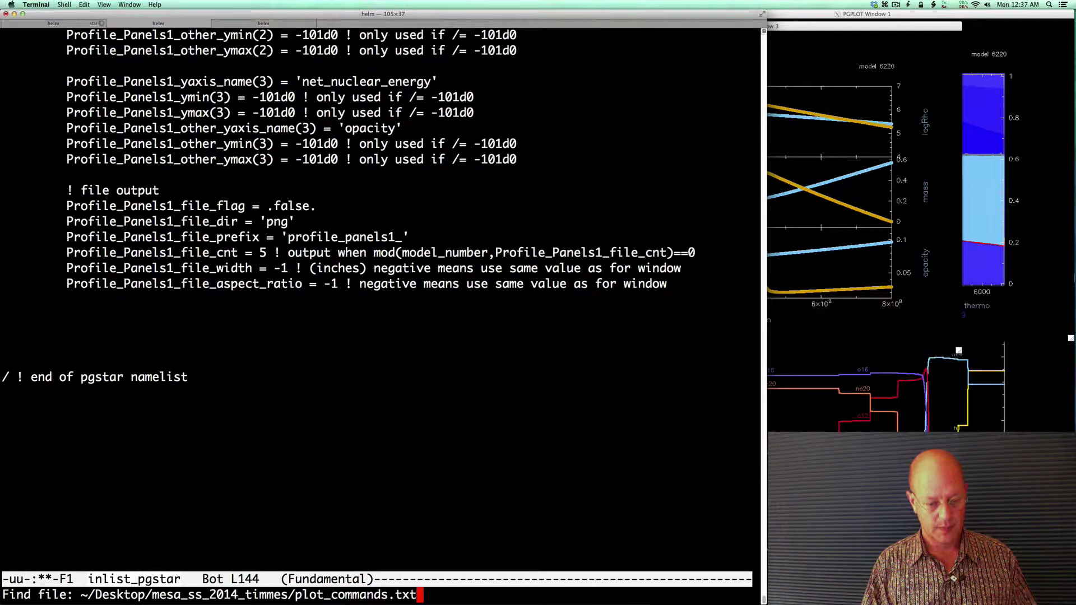
key(Return)
Copy the Mixing profile block, through its file output lines, from plot_commands.txt.
key(Down)
key(Down)
key(Down)
key(Down)
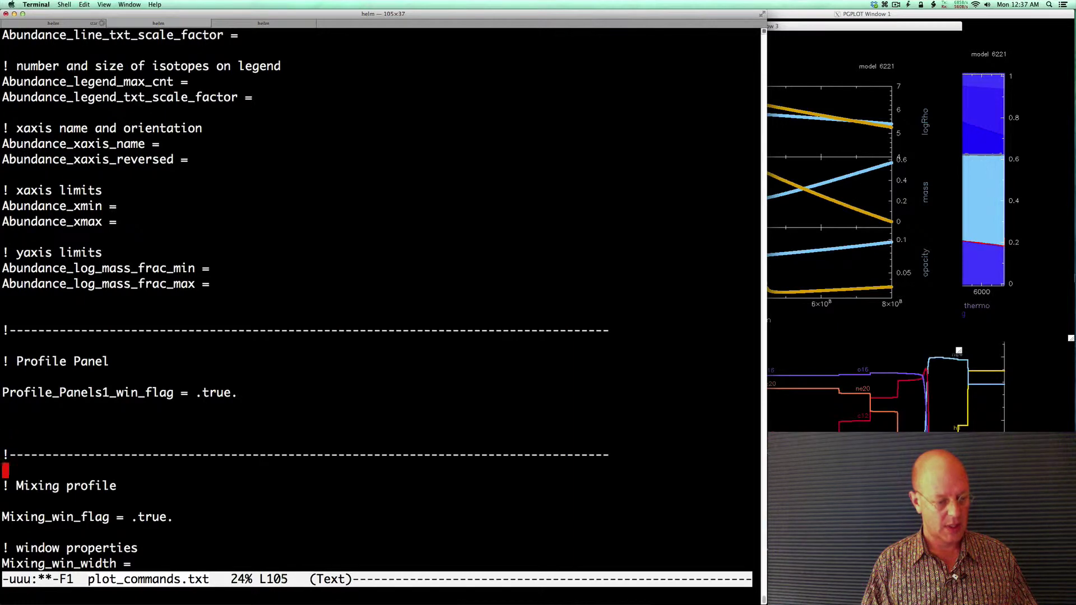
key(Up)
key(ctrl+space)
key(ctrl+v)
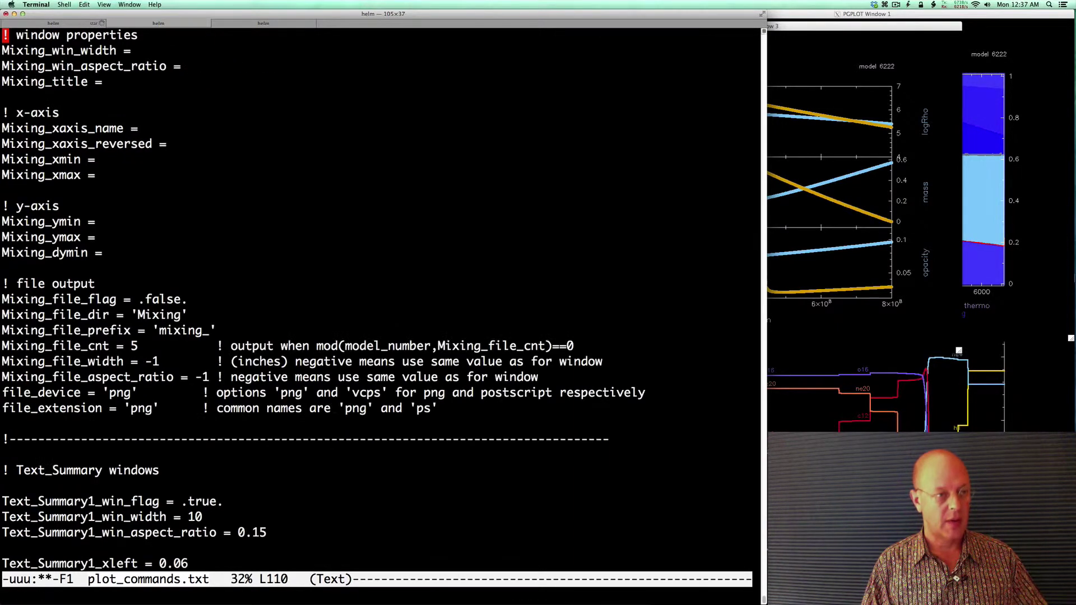
key(Down)
key(Down)
key(Down)
key(Down)
key(Down)
key(Down)
key(Down)
key(Down)
key(Down)
key(Down)
key(Down)
key(Down)
key(Down)
key(Down)
key(Down)
key(Down)
key(Down)
key(Down)
key(Down)
key(Down)
key(Down)
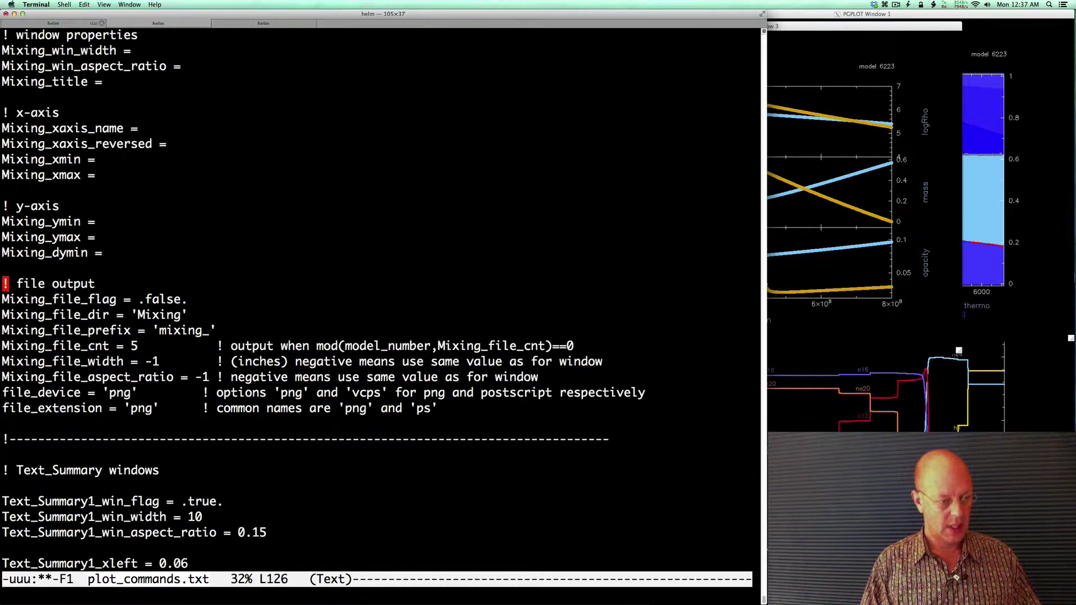
key(Down)
key(Down)
key(Down)
key(ctrl+l)
key(ctrl+l)
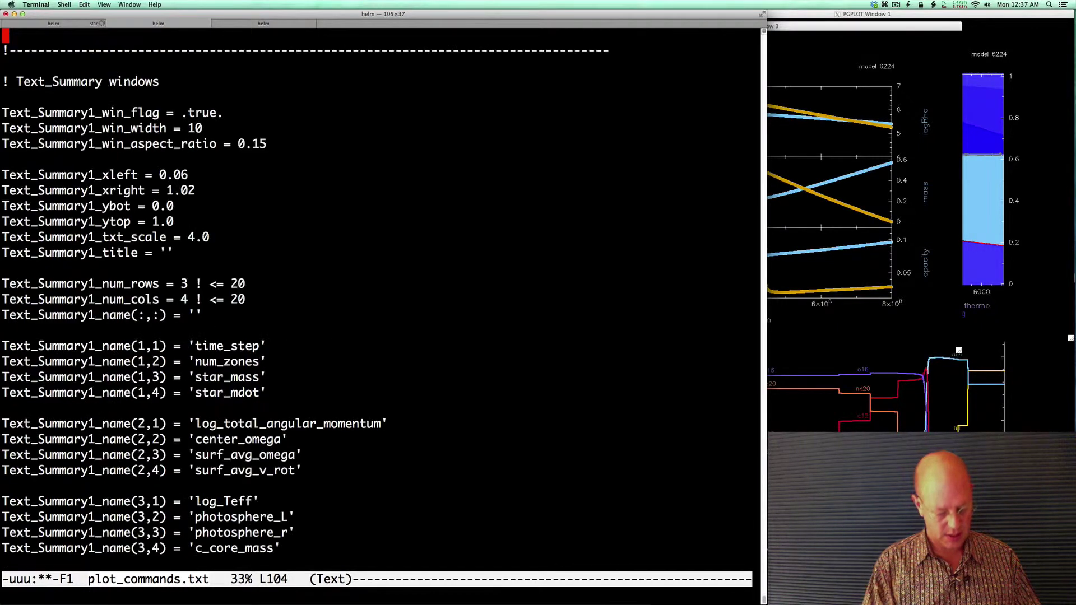
key(ctrl+l)
key(ctrl+space)
Paste the Mixing block into inlist_pgstar above the namelist end.
key(ctrl+x)
key(ctrl+f)
text(inlist_pgstar)
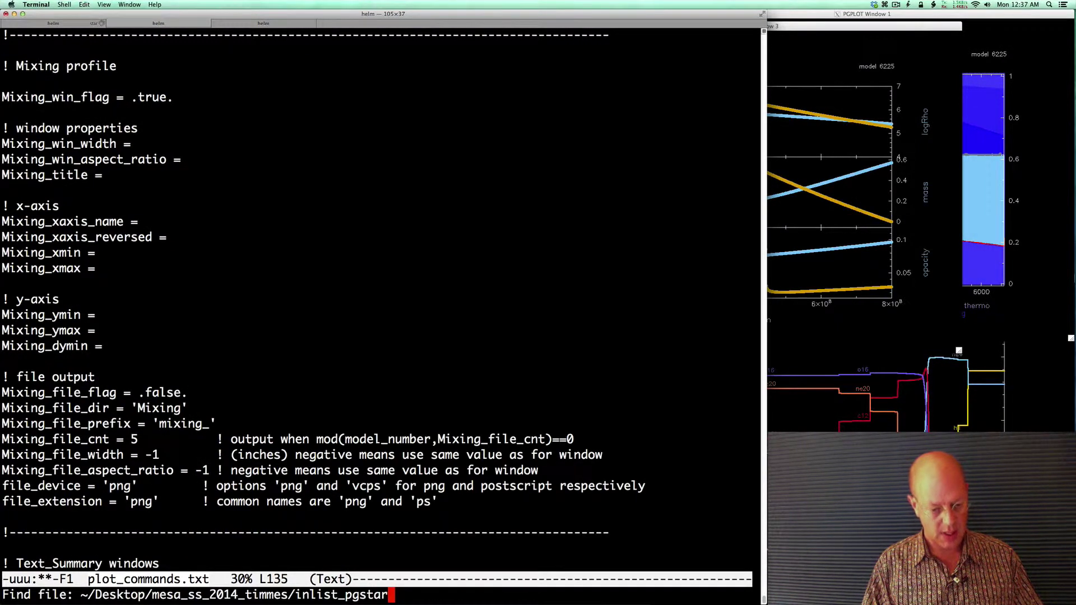
key(Return)
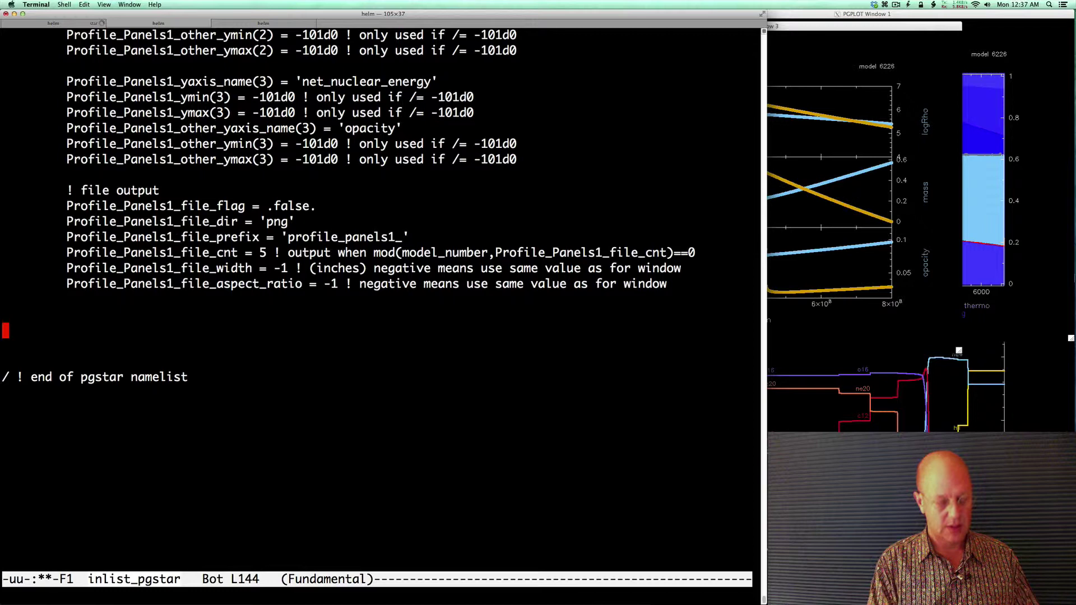
key(ctrl+y)
key(alt+v)
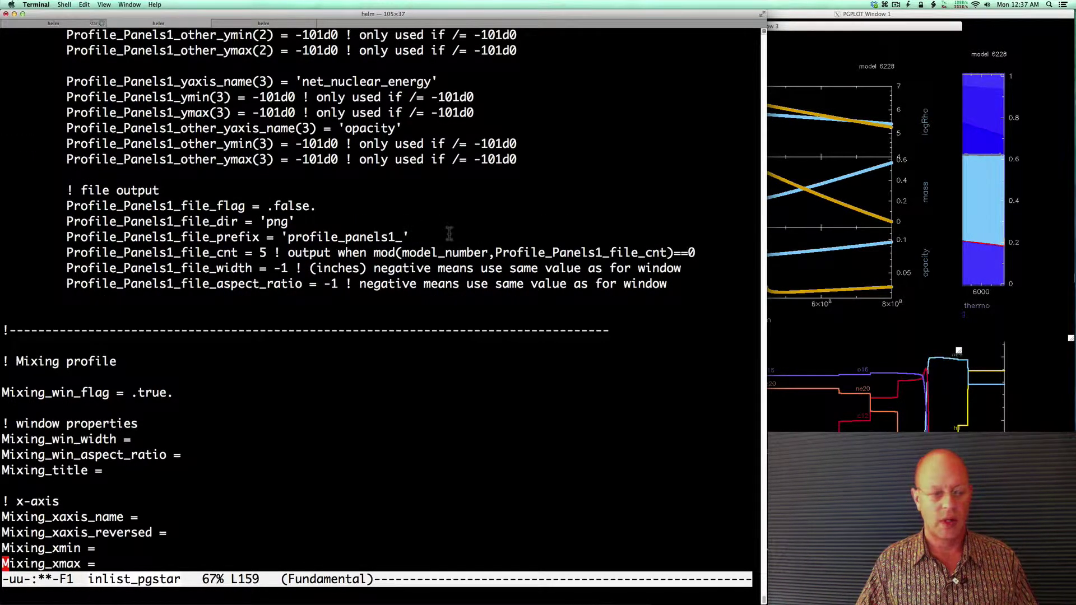
click(998, 175)
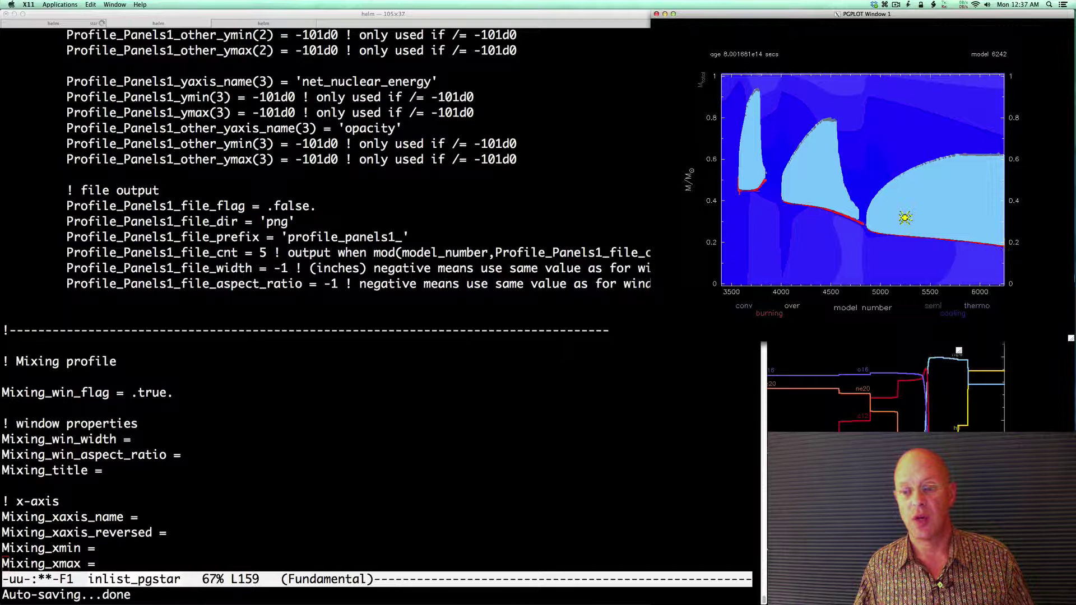
click(415, 209)
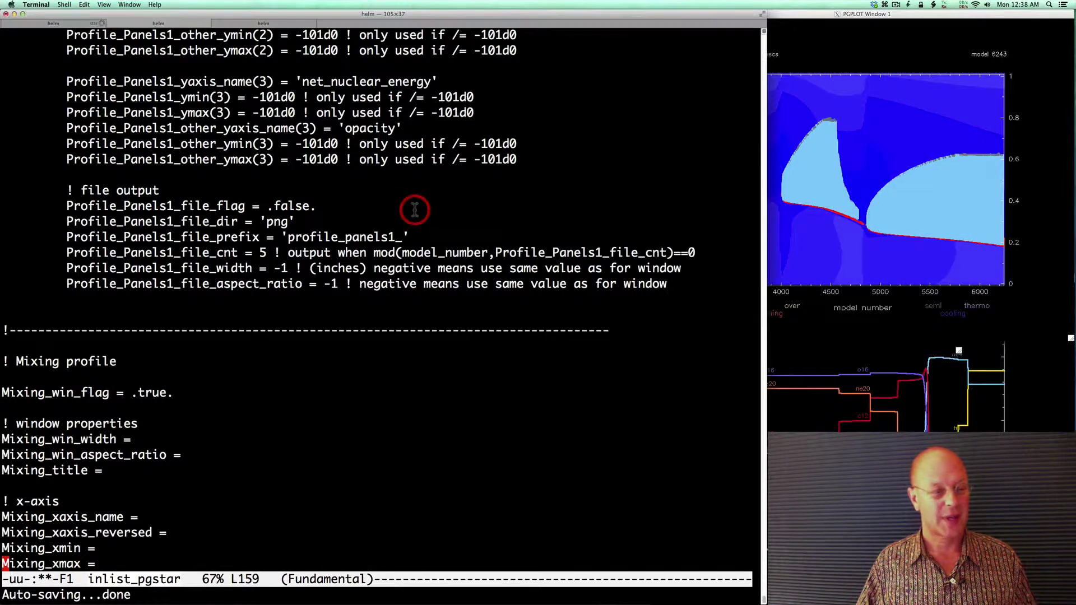
Set Mixing_win_width to 10, the aspect ratio to 0.75 and Mixing_title to ''.
key(Up)
key(Up)
key(Up)
key(Up)
key(Up)
key(Up)
key(Up)
key(Up)
key(Up)
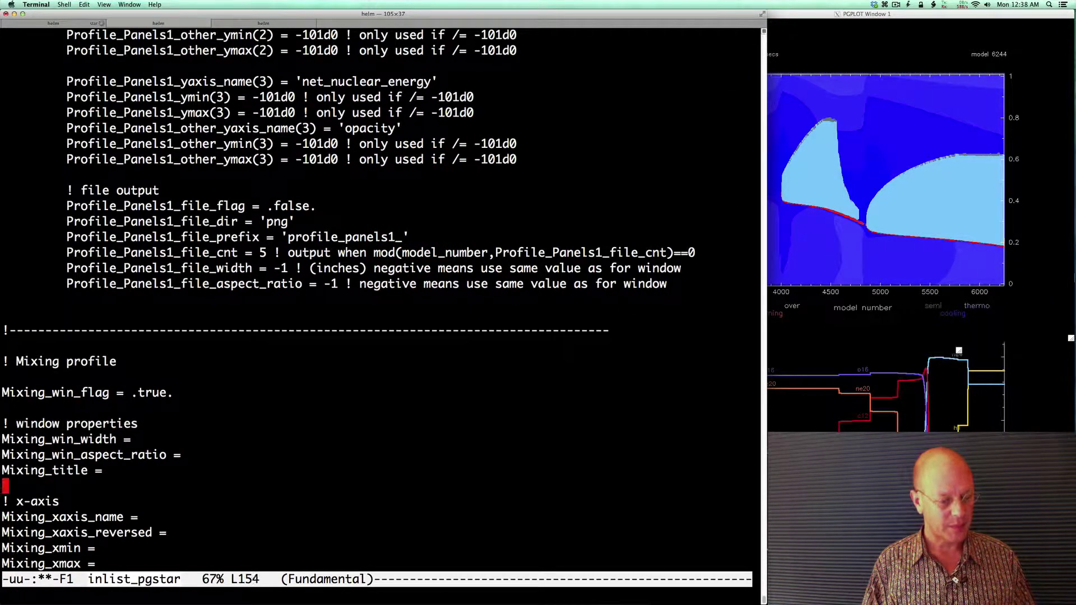
key(Down)
key(ctrl+e)
text(10)
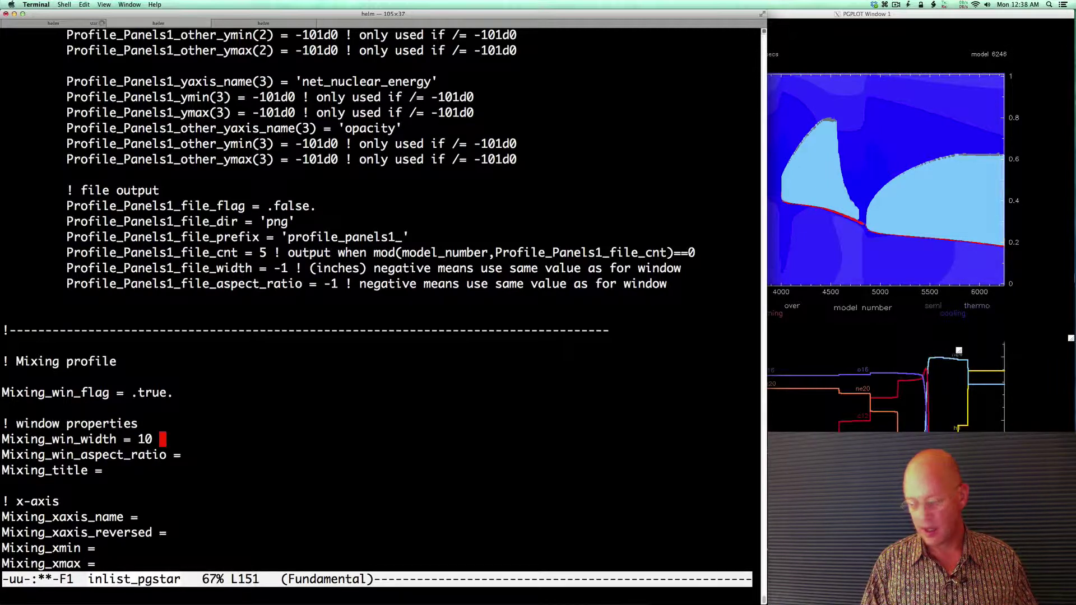
key(Down)
key(ctrl+e)
text(0)
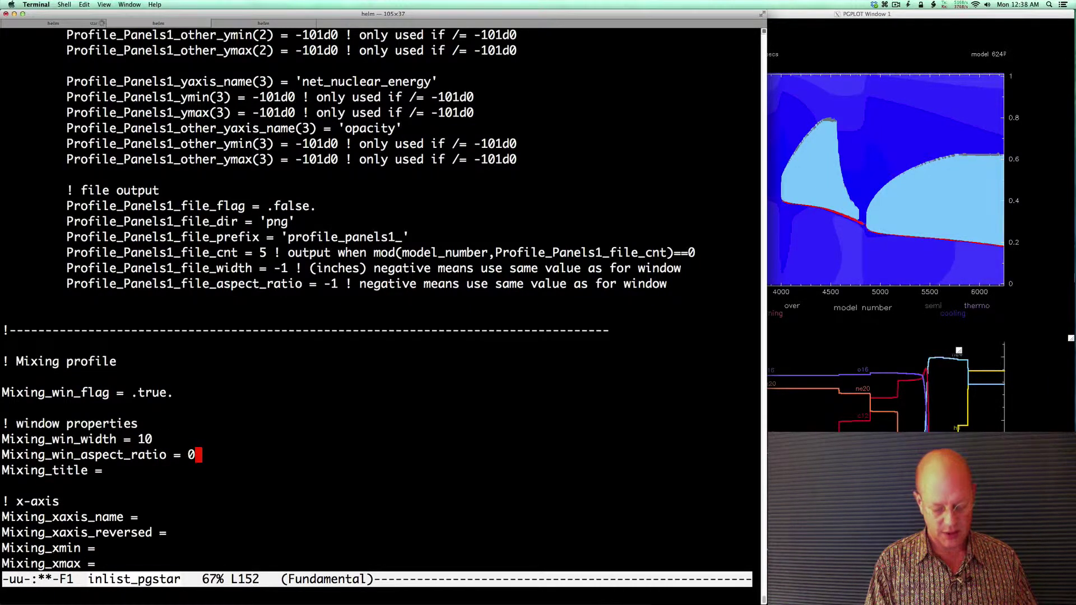
text(.75)
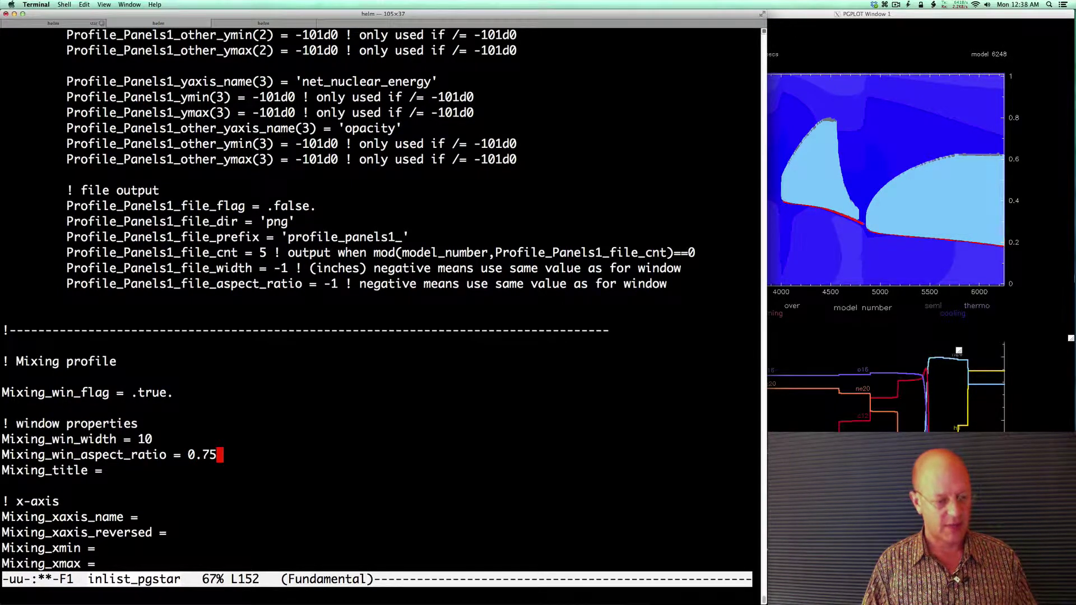
key(Down)
text('')
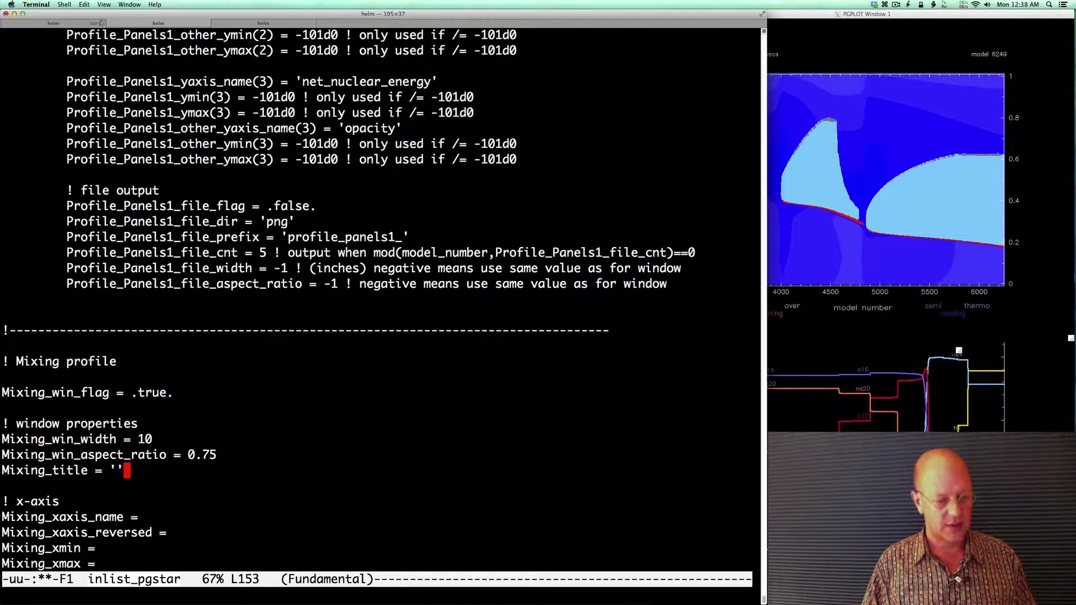
Set Mixing_xaxis_name to 'mass' and Mixing_xaxis_reversed to .false..
key(Down)
key(Down)
key(Down)
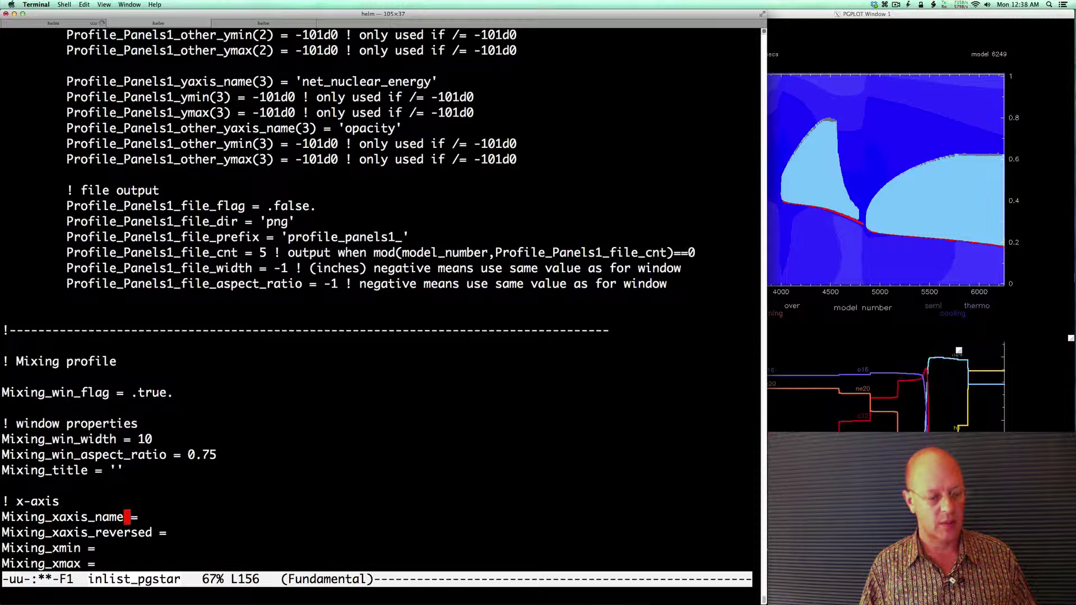
key(ctrl+e)
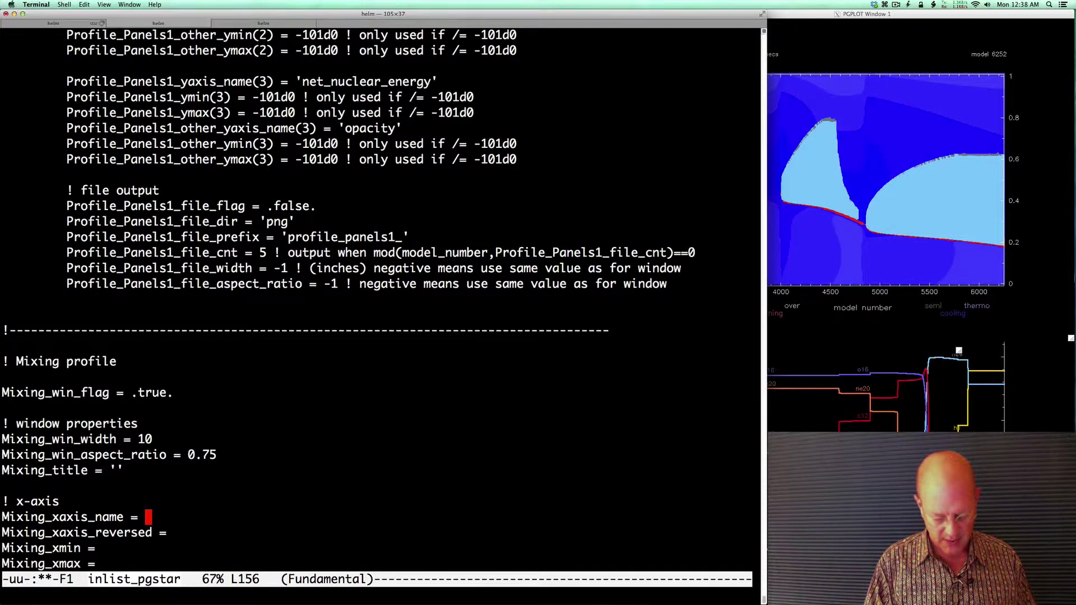
text(;mass')
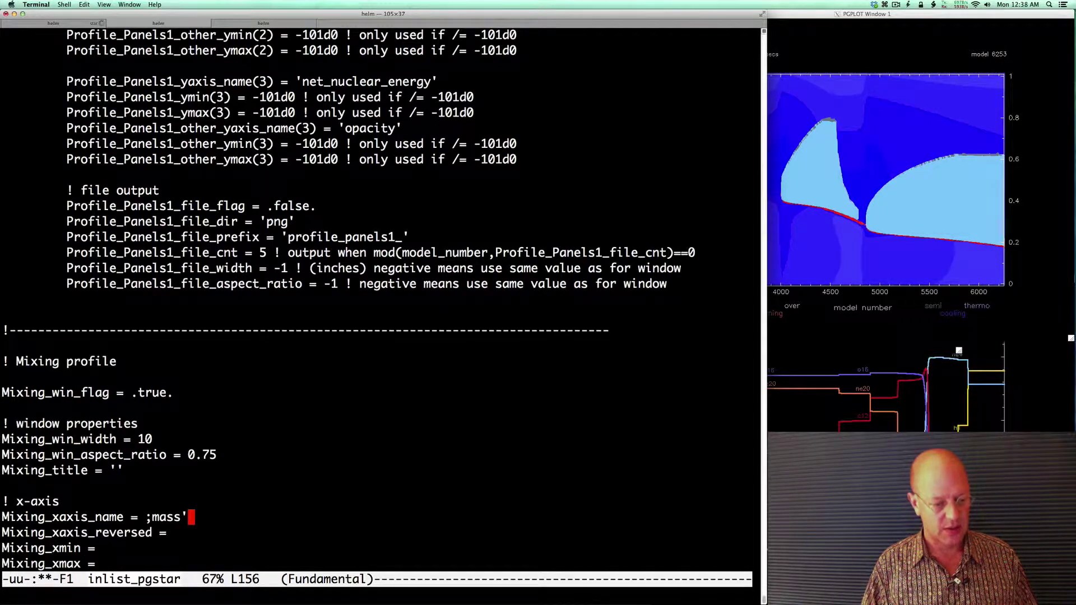
key(Left)
key(Left)
key(Left)
key(Left)
key(Left)
key(Left)
key(Delete)
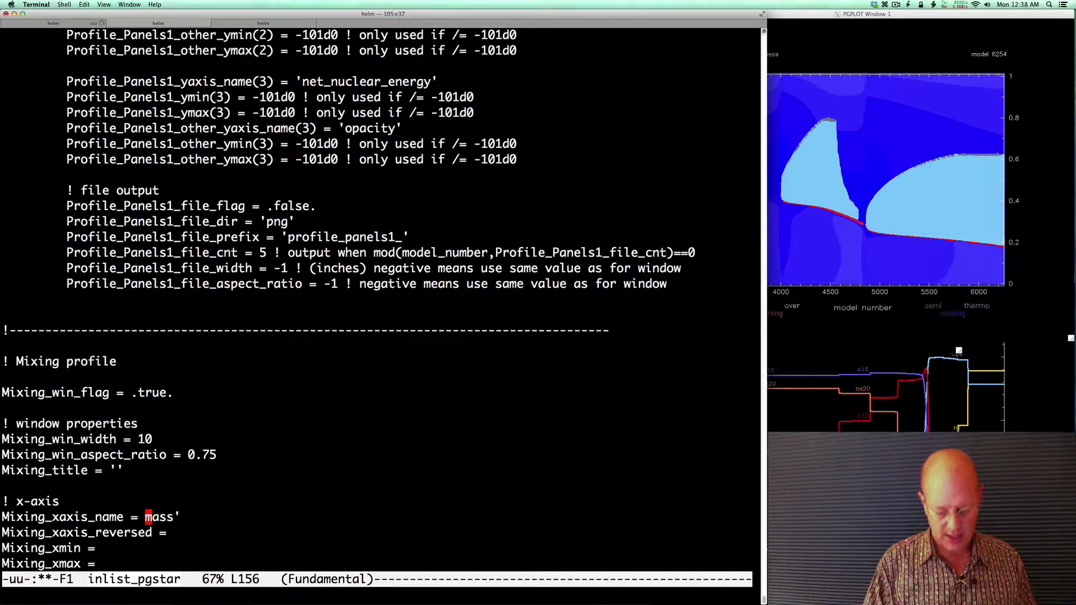
text(')
key(Down)
key(ctrl+e)
text(.)
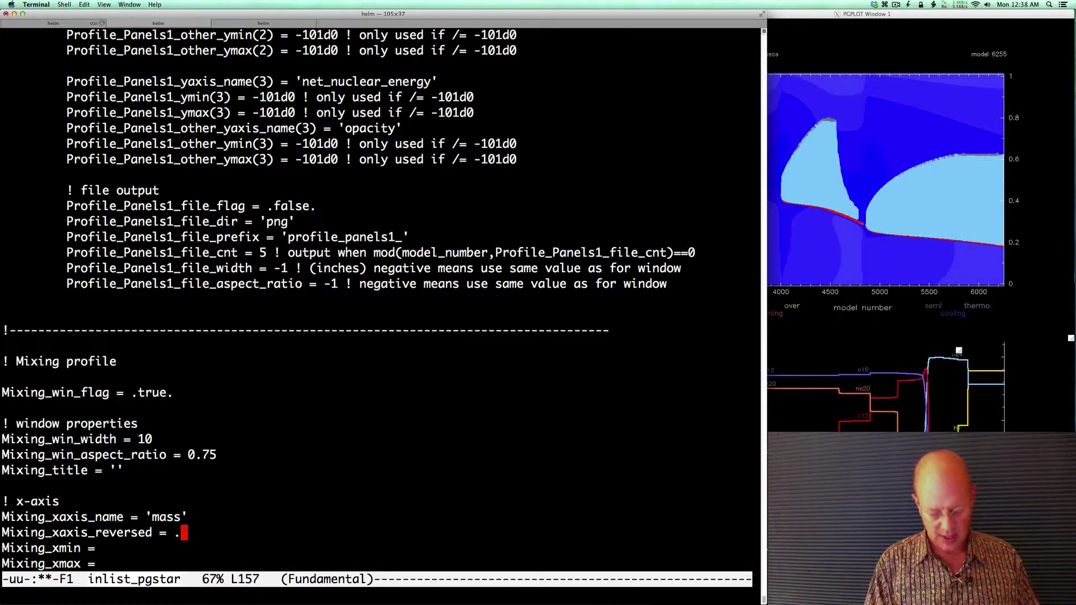
text(fa)
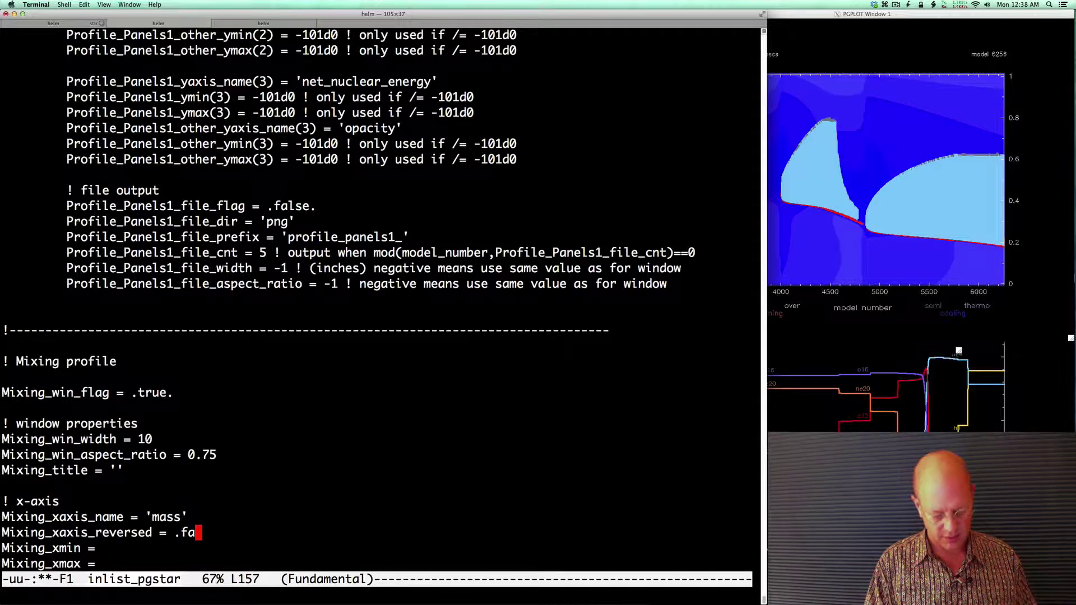
text(lse.)
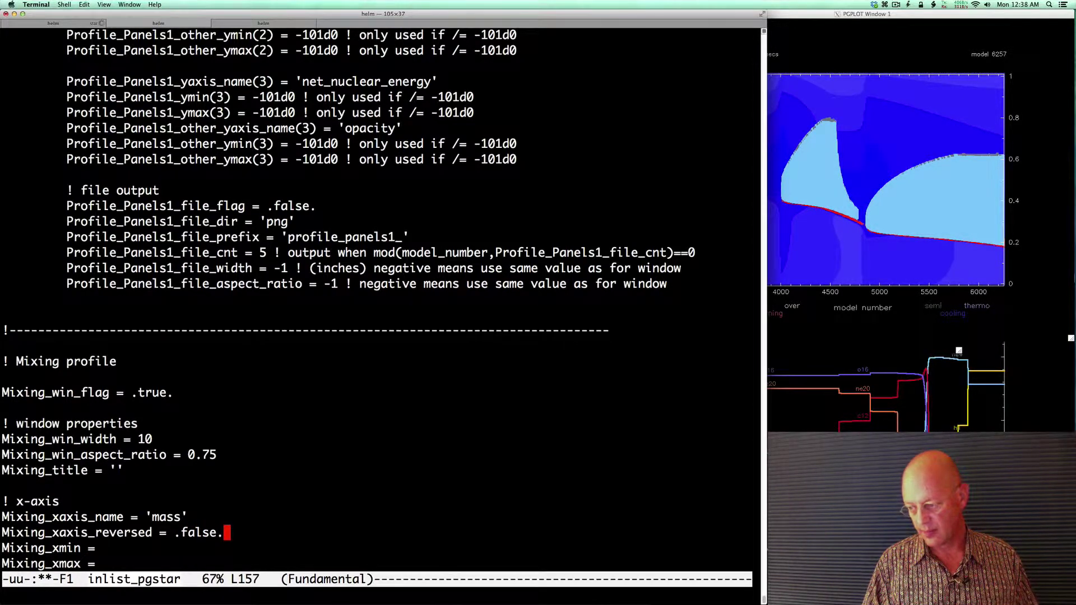
Set Mixing_xmin to 0.0 and Mixing_xmax to 1.0.
key(Down)
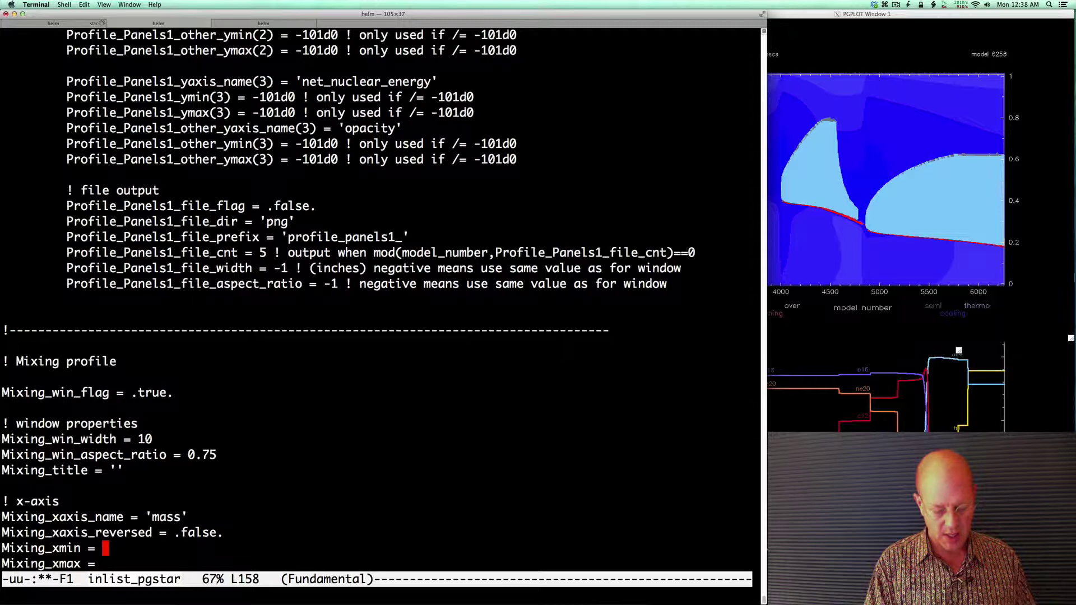
text(0.0)
key(Down)
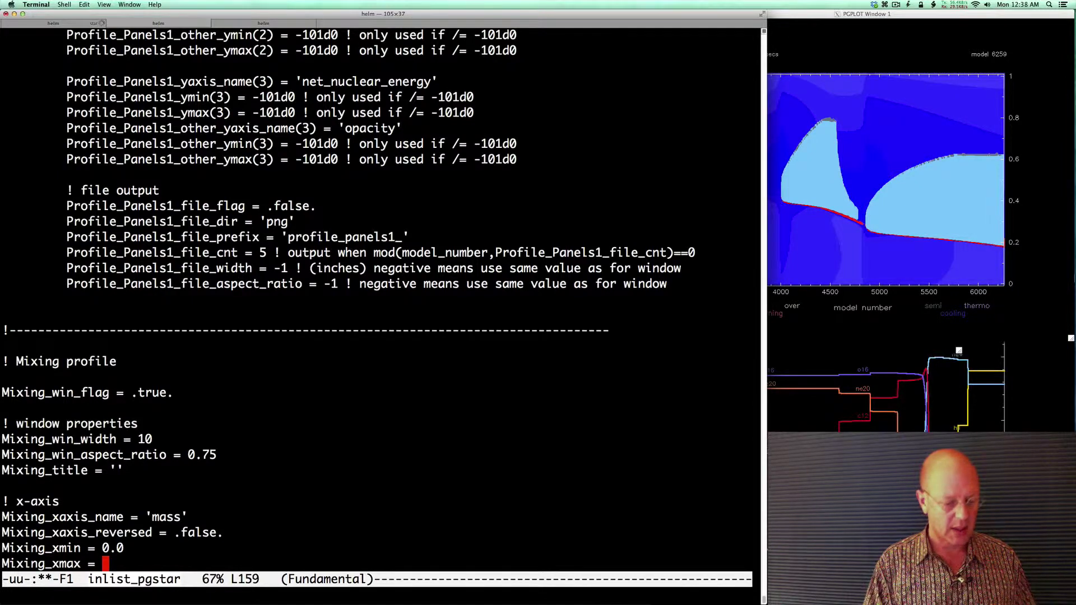
text(1.)
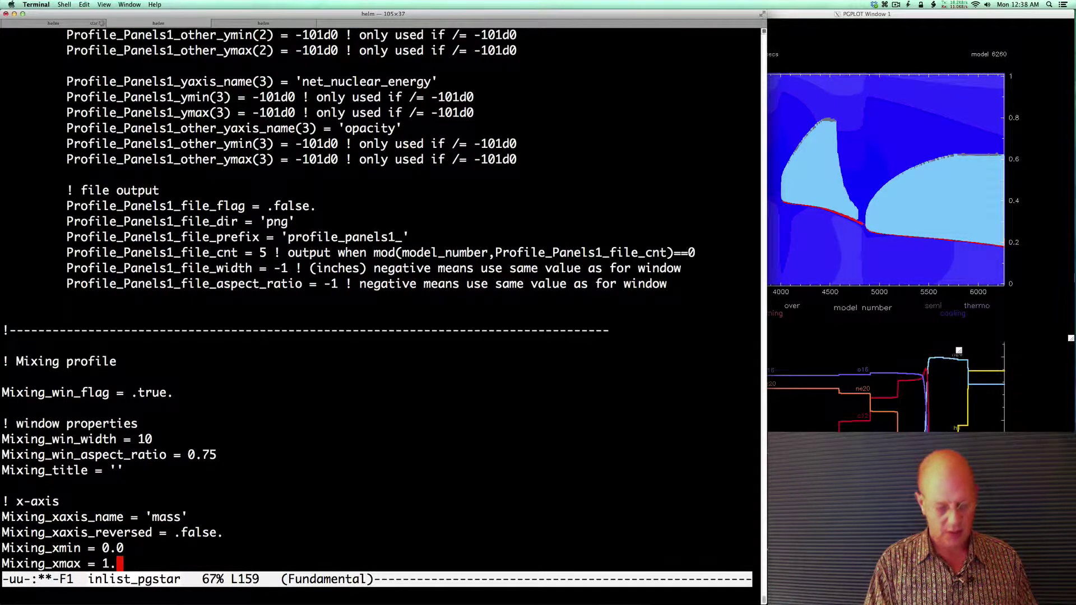
text(0)
key(Down)
key(Down)
key(Down)
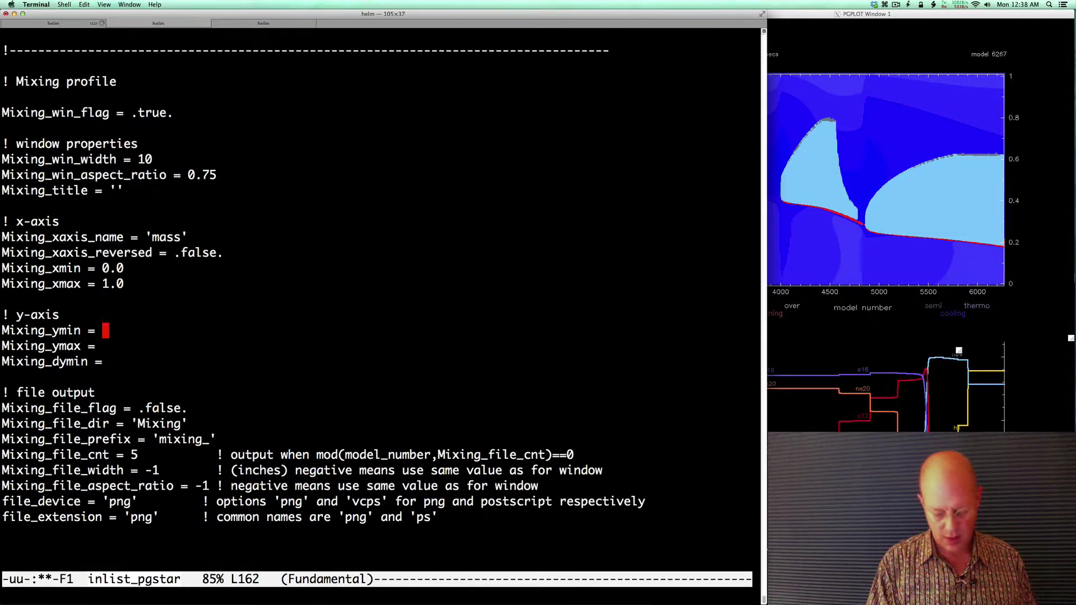
Enter -101d0 for Mixing_ymin, Mixing_ymax and Mixing_dymin, then review the file output lines.
text(-101d0)
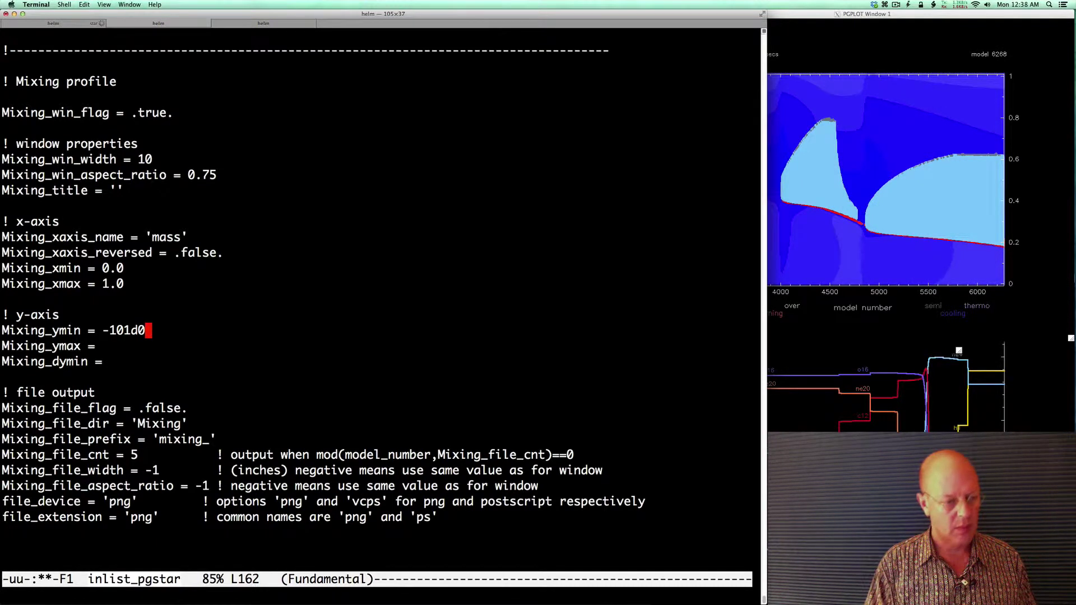
key(Down)
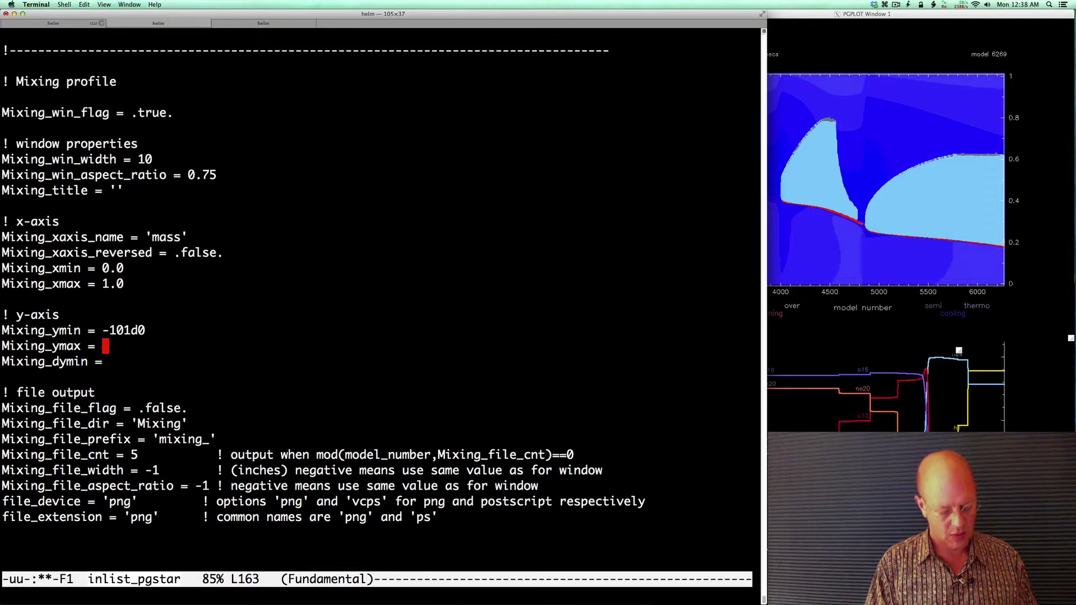
text(-10)
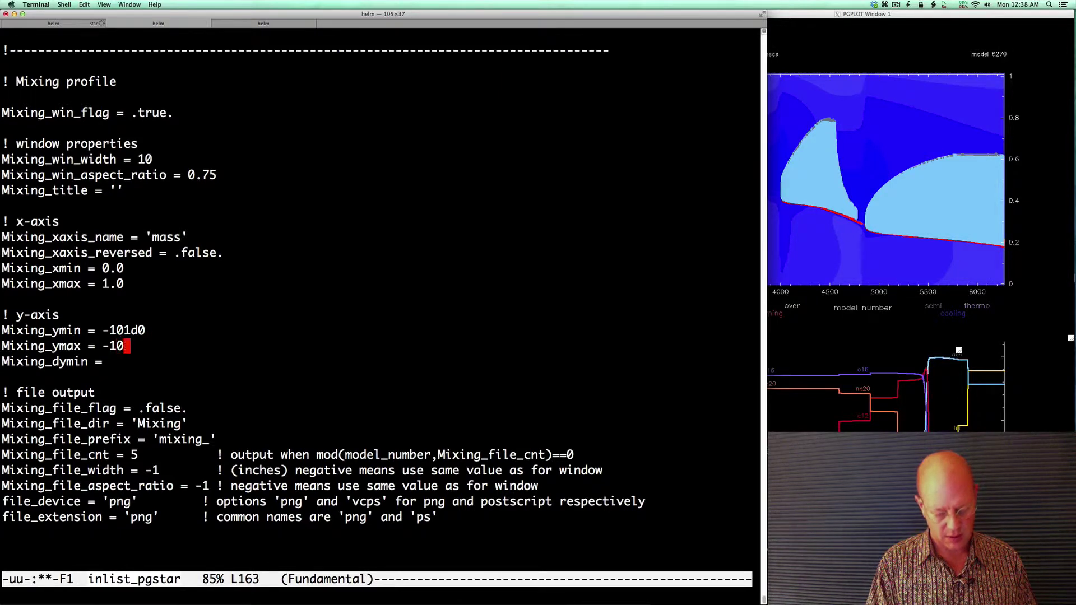
text(1d0)
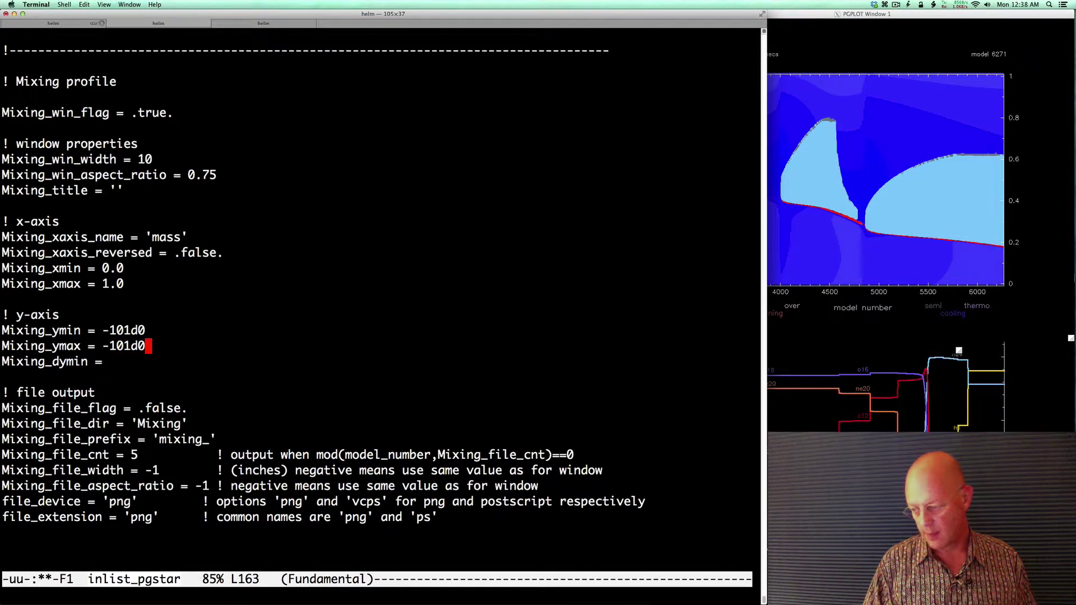
key(Down)
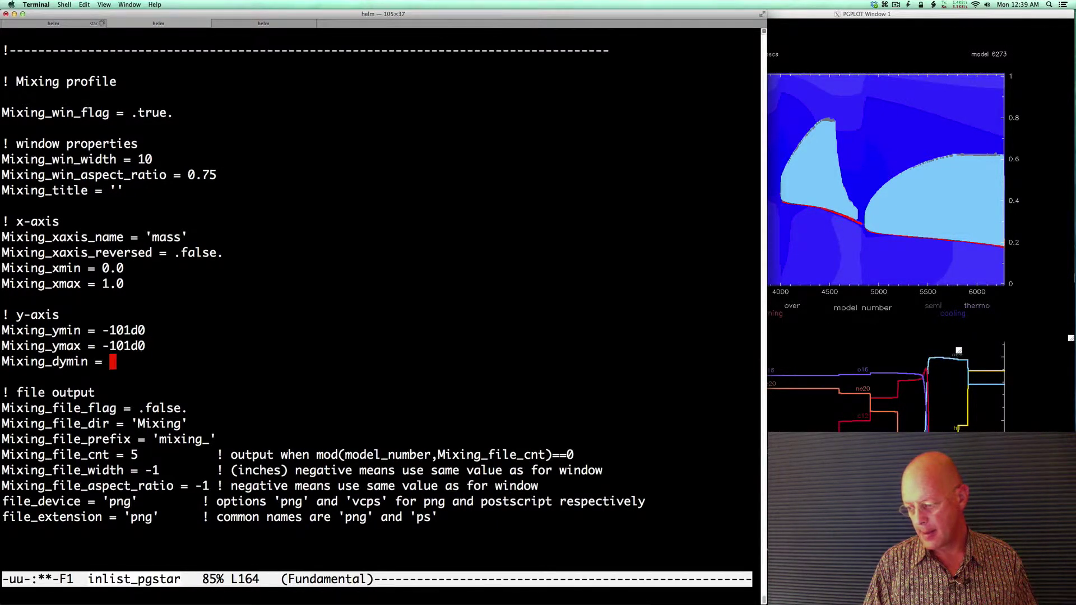
text(-101)
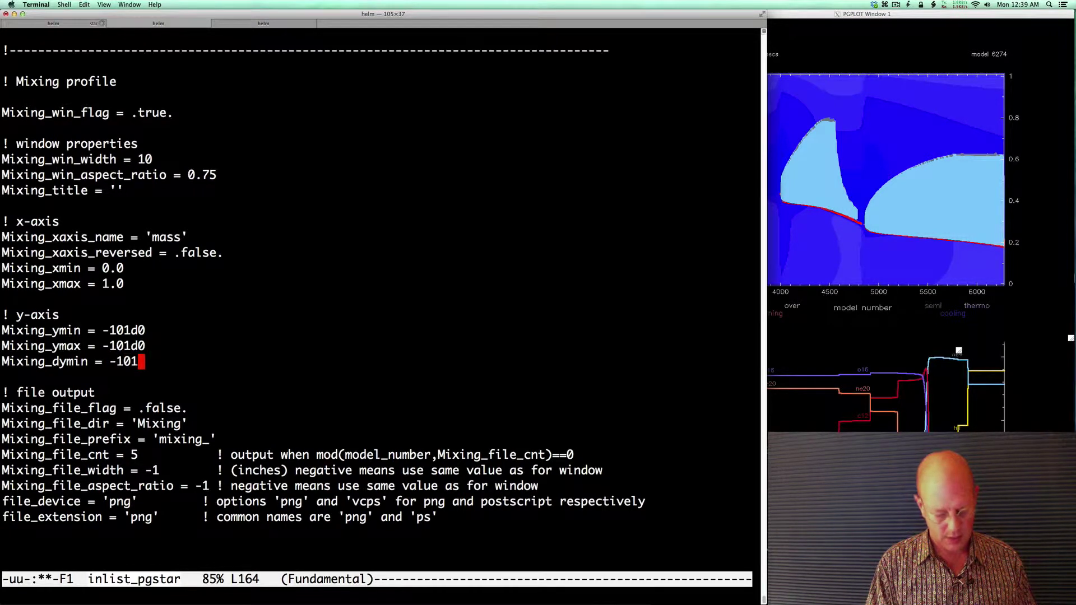
text(d0)
key(Down)
key(Down)
key(Down)
key(Down)
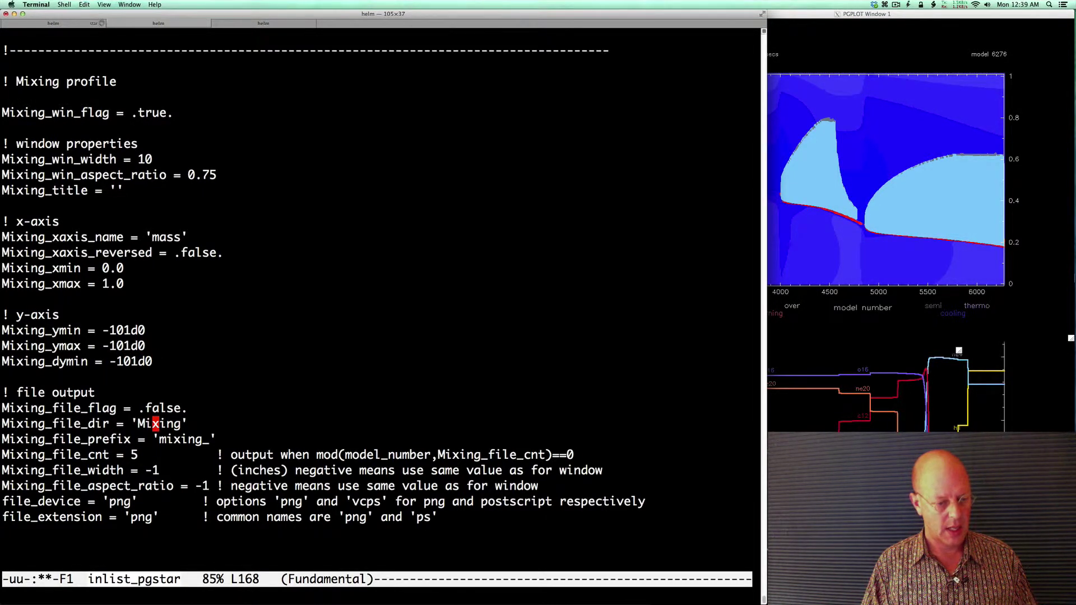
key(Down)
key(Down)
key(Down)
key(Down)
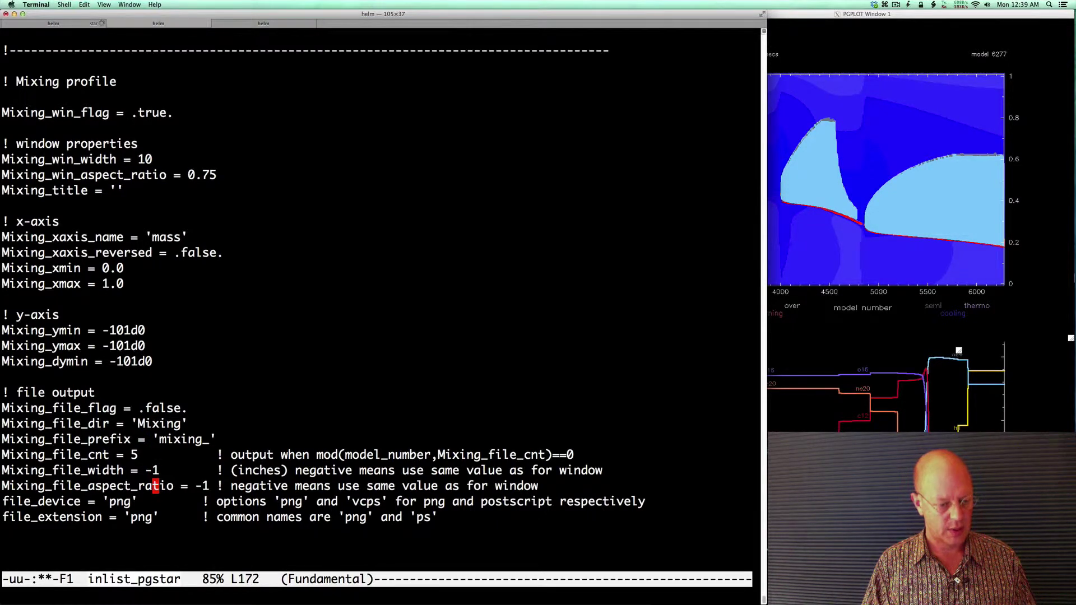
key(Up)
key(Up)
key(Up)
key(Up)
key(Up)
key(Up)
key(Up)
key(Up)
key(Up)
key(Up)
key(Up)
key(Up)
key(Up)
key(Up)
key(Up)
key(Up)
key(Up)
key(Up)
key(Up)
key(Up)
key(Up)
key(Up)
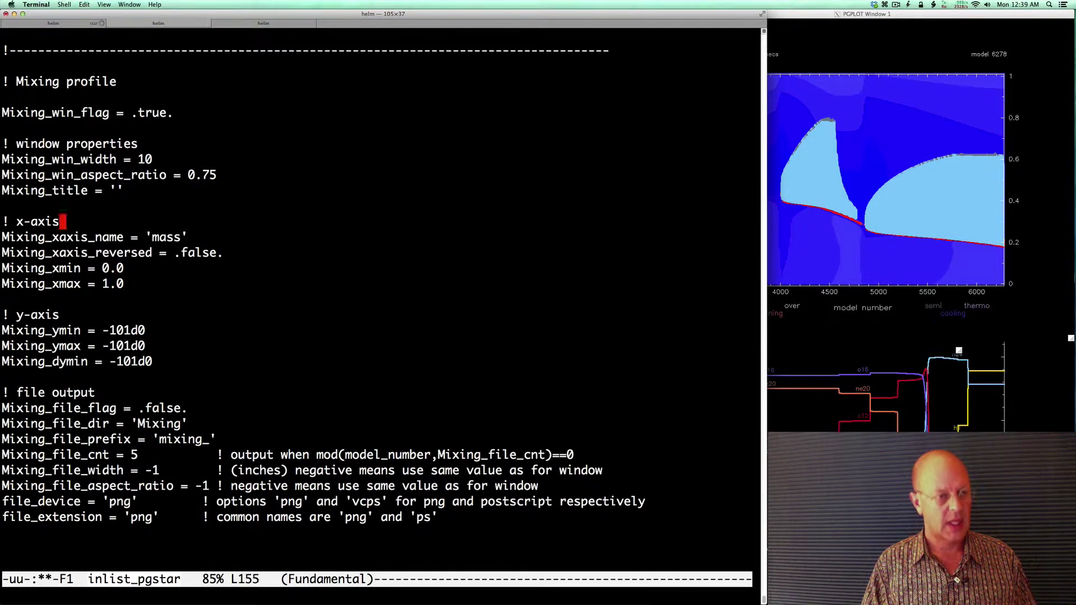
Save inlist_pgstar and reposition the new log D versus mass Window 4 beside the other plots.
key(ctrl+x)
key(ctrl+s)
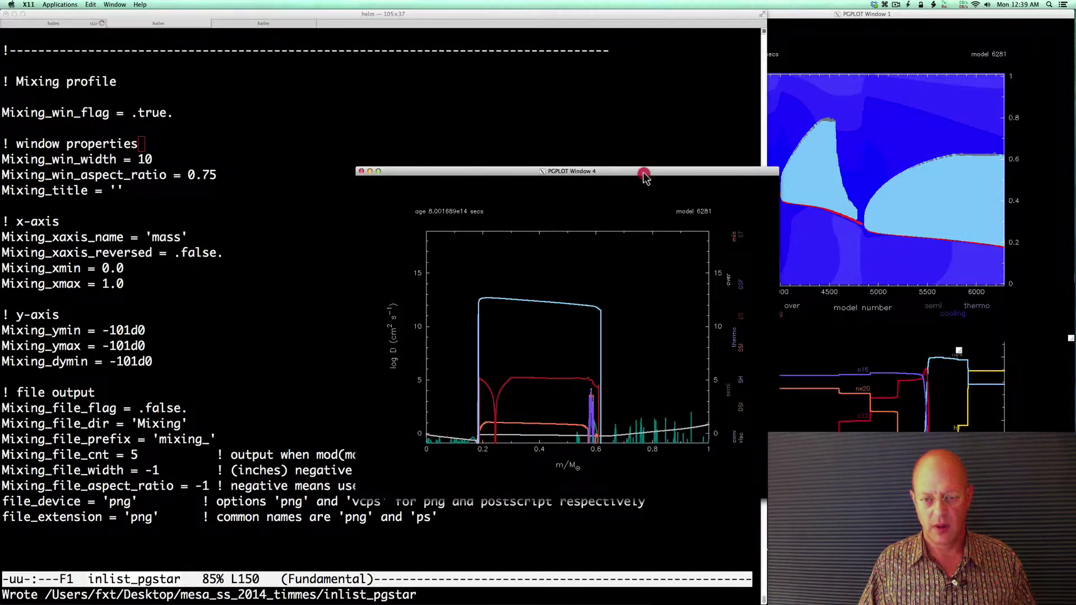
drag(644, 173, 835, 199)
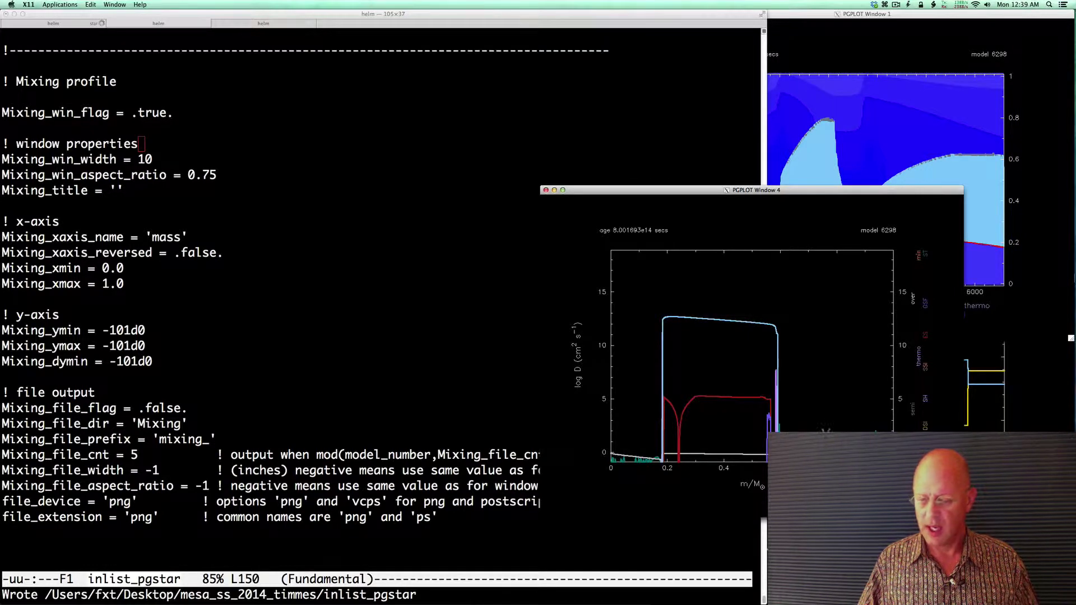
drag(824, 193, 763, 110)
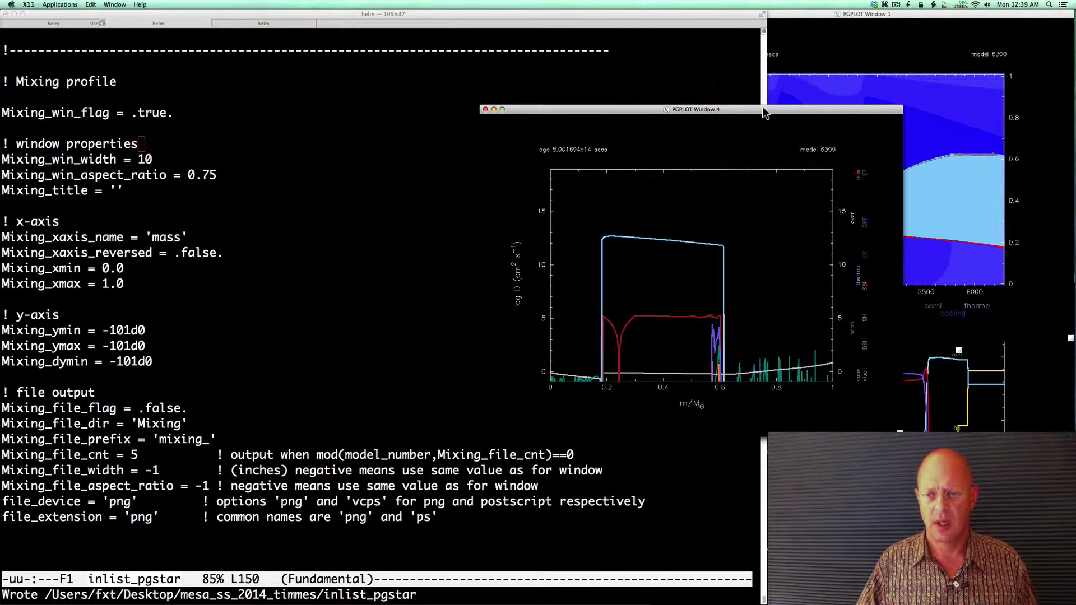
Advance the slides to page 3, "Hopefully you have something like this:".
key(ctrl+Right)
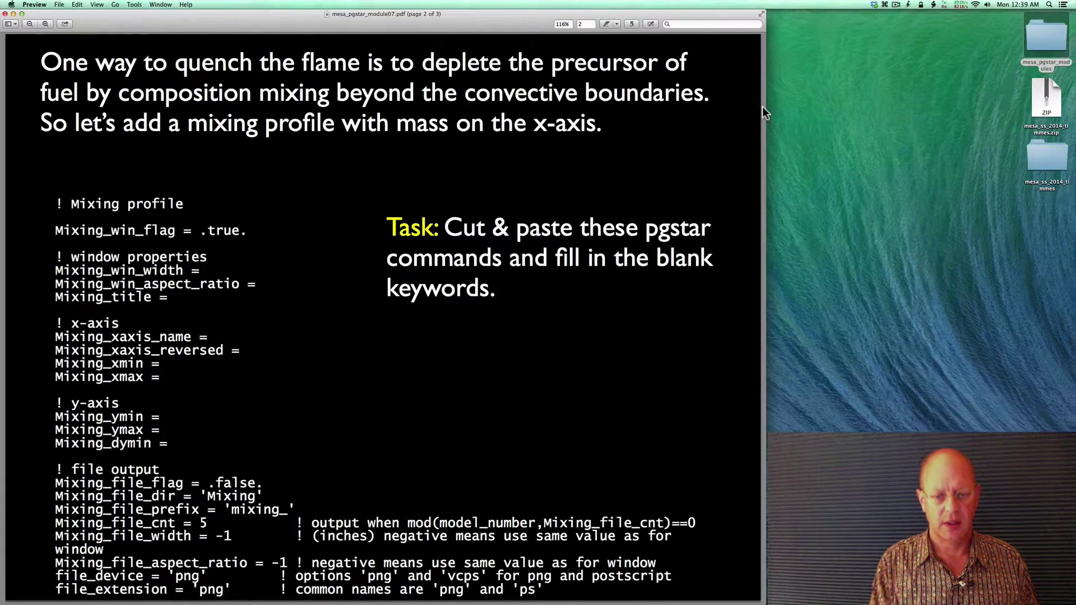
click(598, 297)
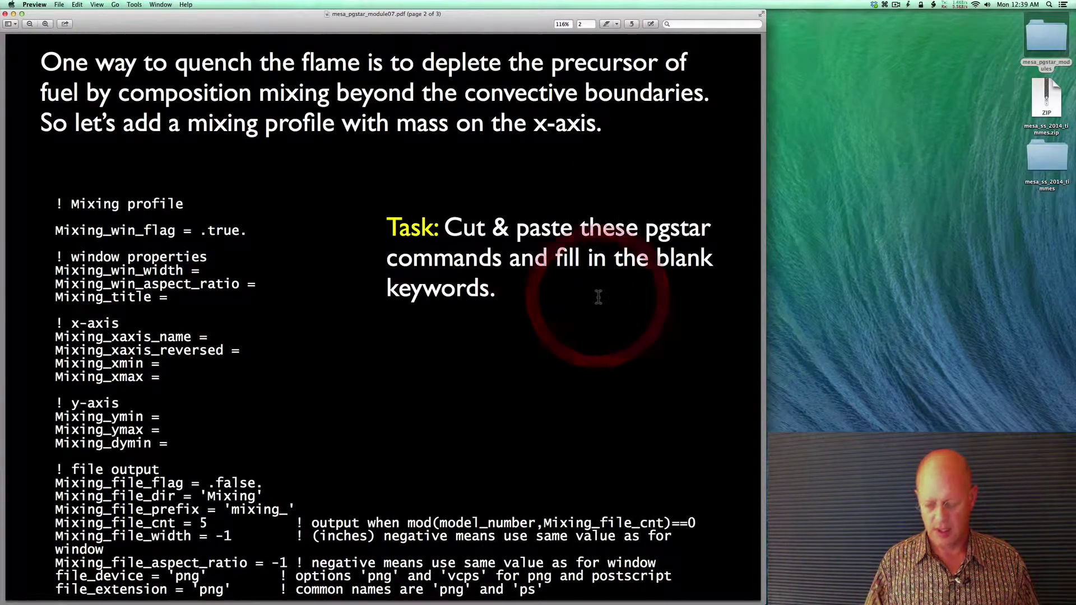
key(Down)
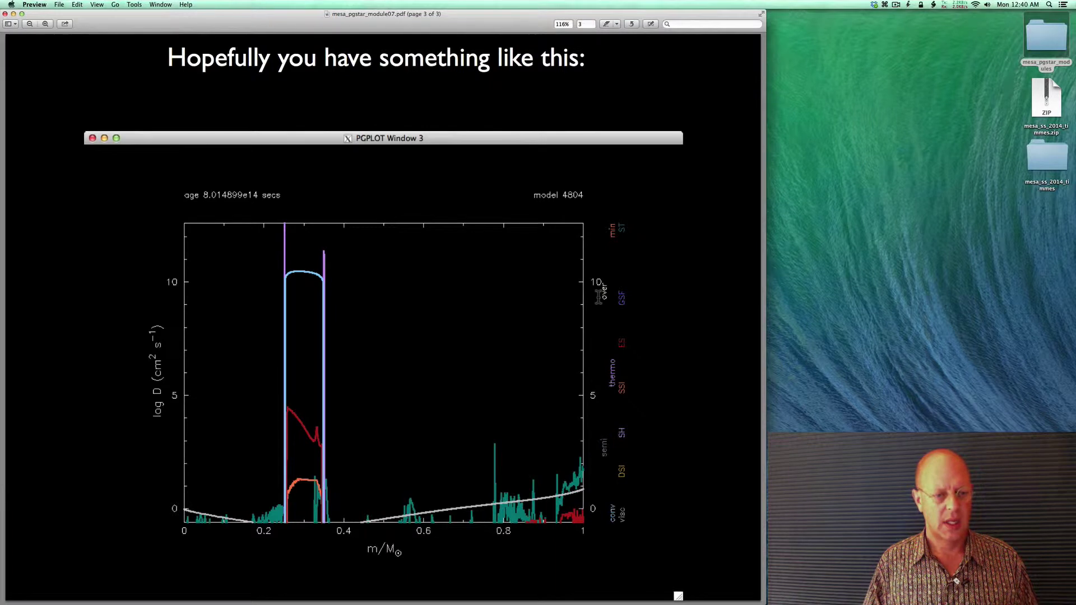